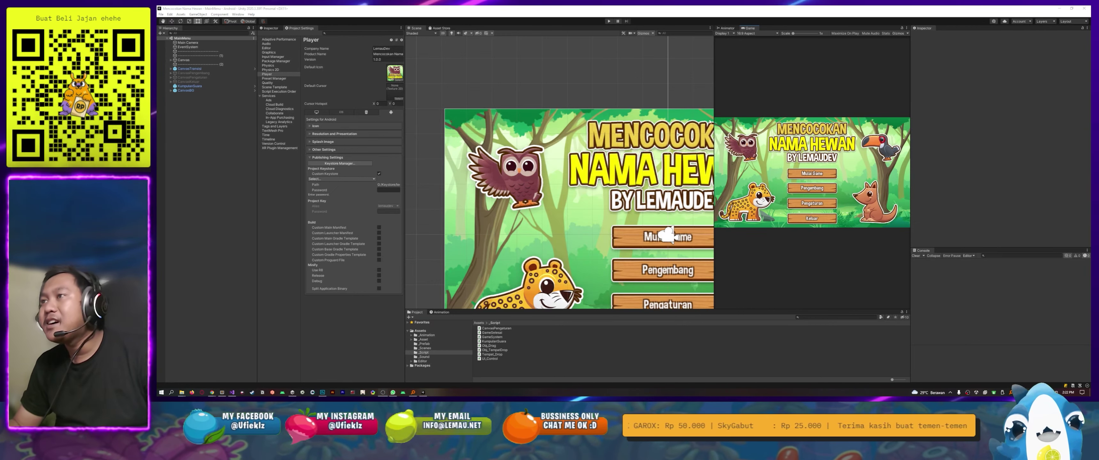
- Widen the Game view preview, briefly maximize it, then run the game in Play mode
{"action": "left_click_drag", "start_coordinate": [713, 129], "coordinate": [593, 129]}
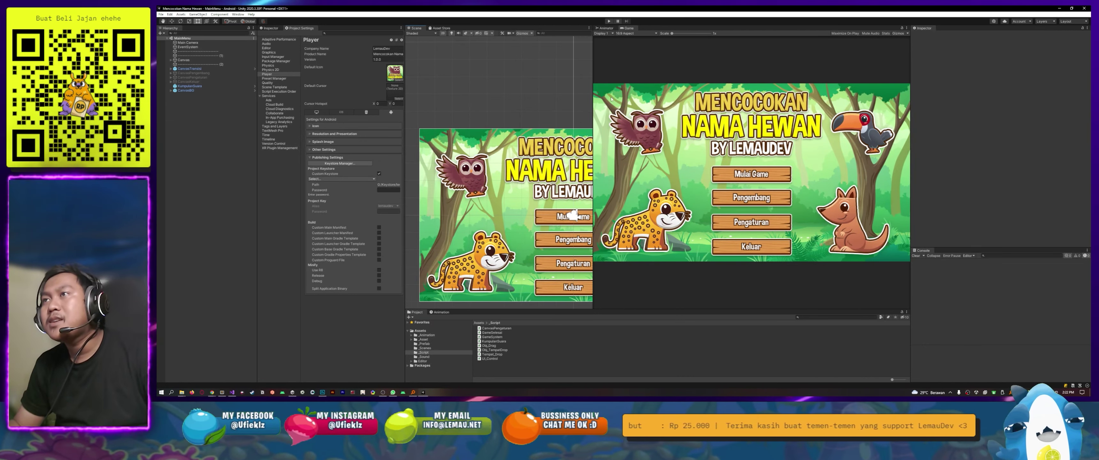
{"action": "key", "text": "shift+space"}
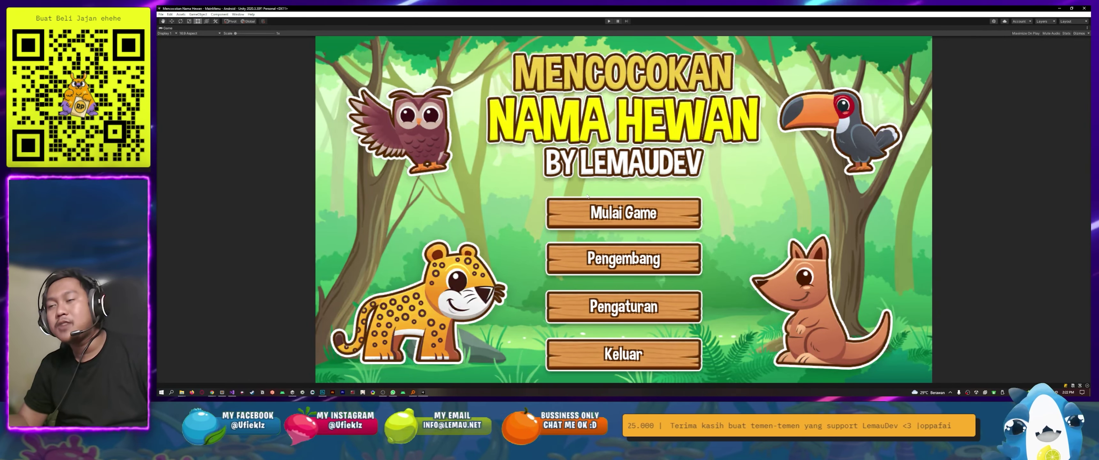
{"action": "key", "text": "shift+space"}
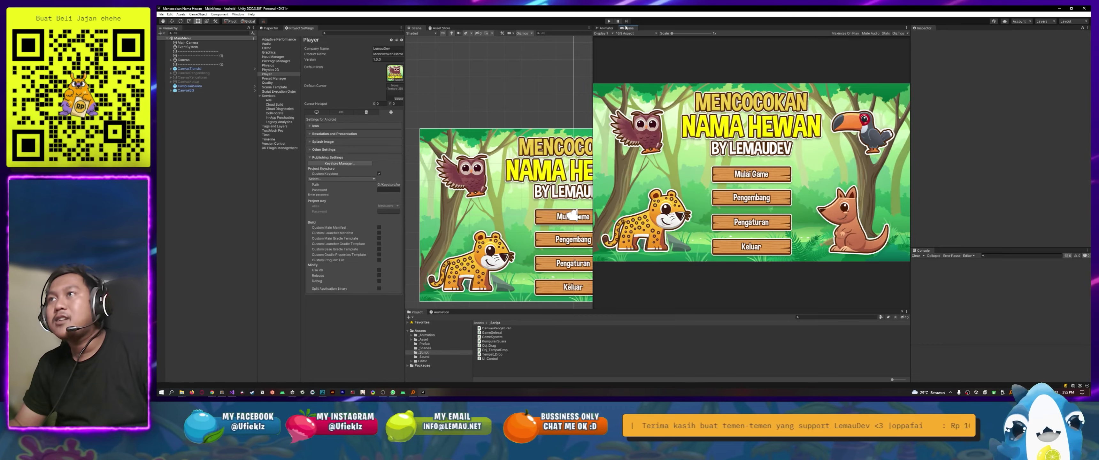
{"action": "key", "text": "ctrl+p"}
- Open and close the Pengembang credits and Pengaturan sound popups, then cancel the Keluar prompt
{"action": "left_click", "coordinate": [785, 199]}
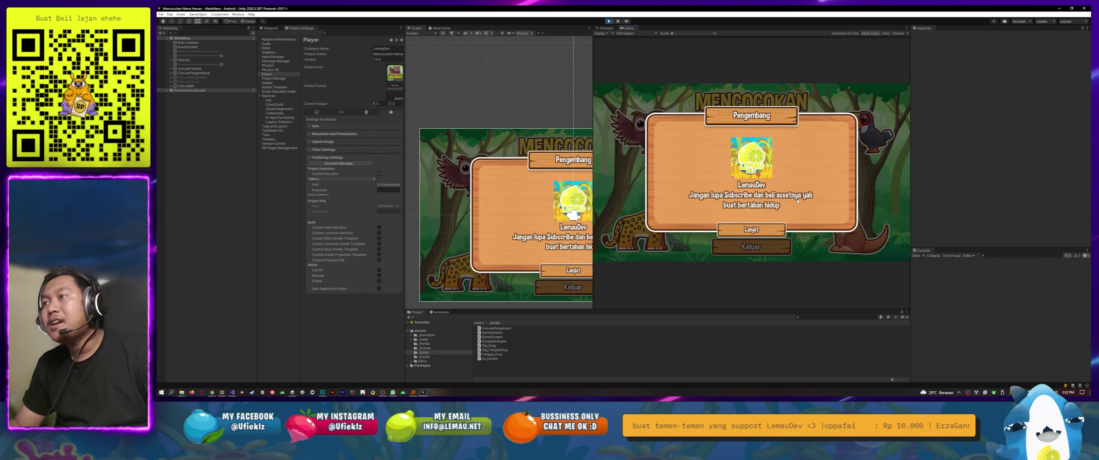
{"action": "left_click", "coordinate": [752, 229]}
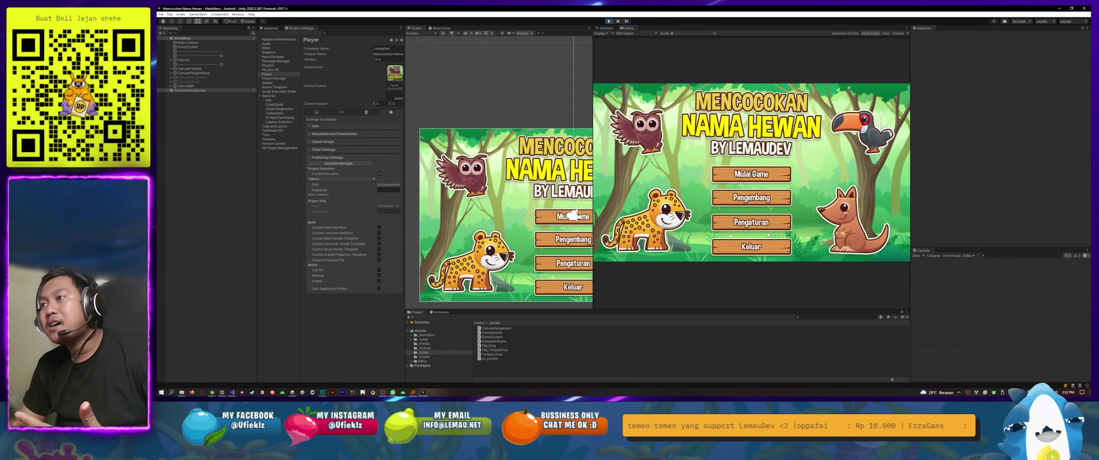
{"action": "left_click", "coordinate": [770, 229]}
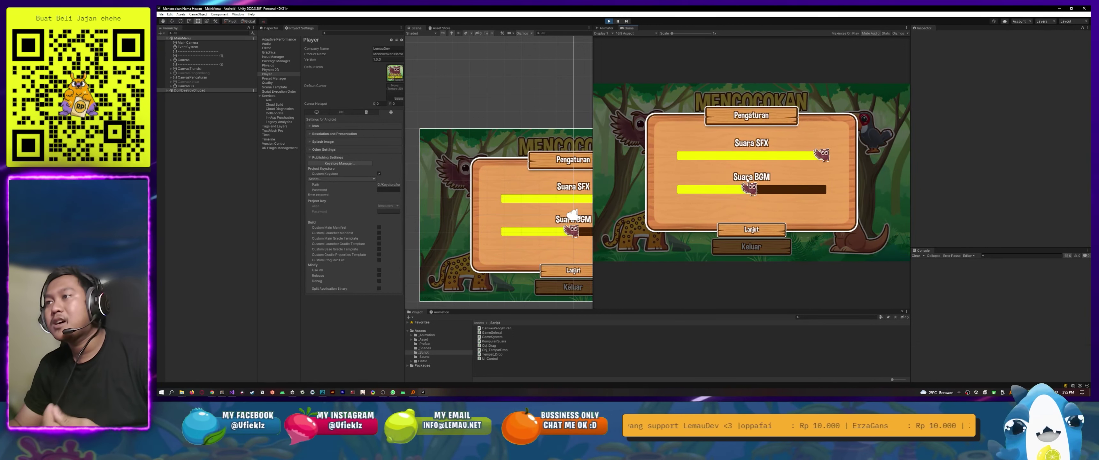
{"action": "left_click", "coordinate": [751, 229]}
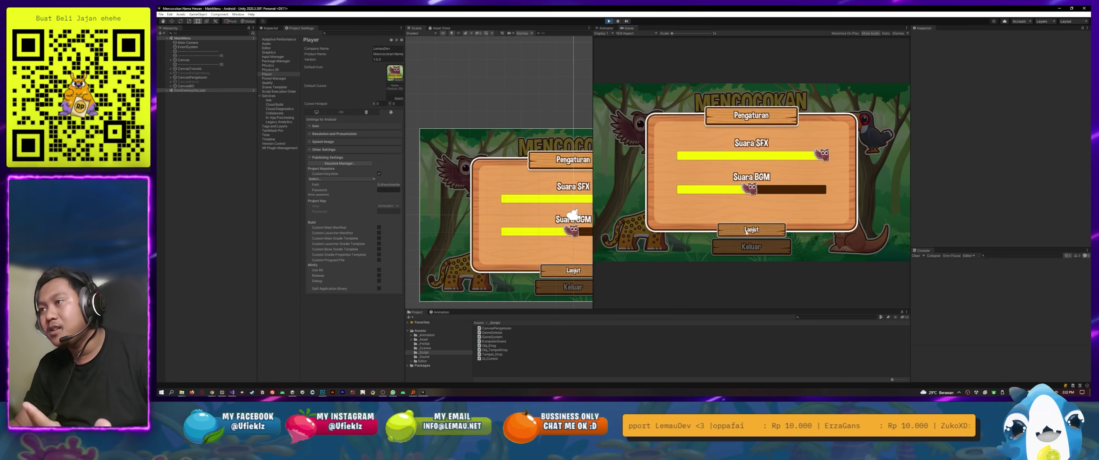
{"action": "left_click", "coordinate": [752, 247]}
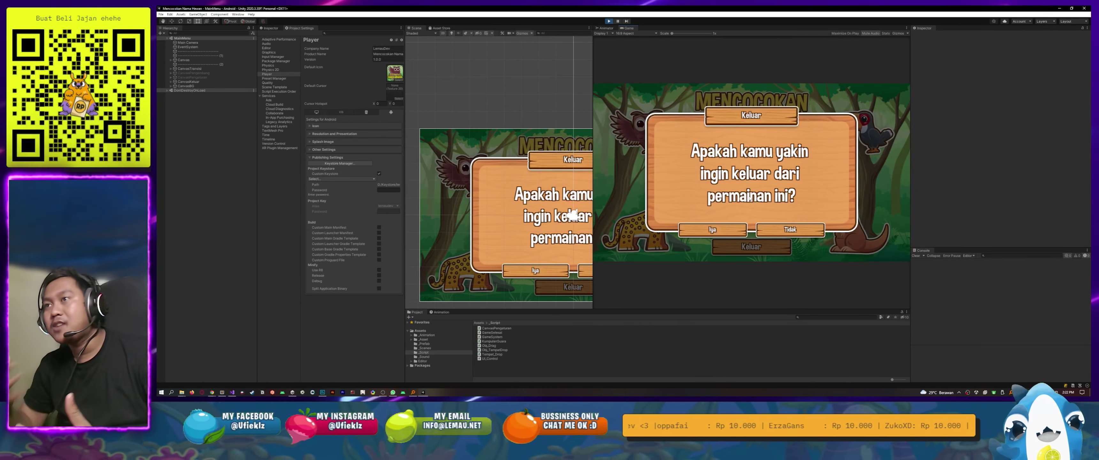
{"action": "left_click", "coordinate": [790, 229]}
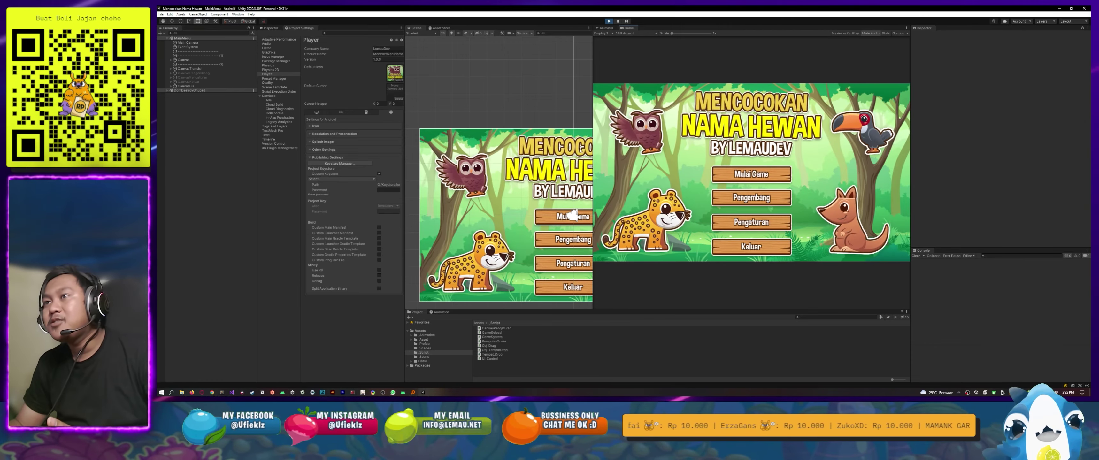
- Restart the game maximized, recheck the Pengembang and Pengaturan popups, then stop Play mode
{"action": "left_click", "coordinate": [609, 21]}
{"action": "left_click", "coordinate": [608, 22]}
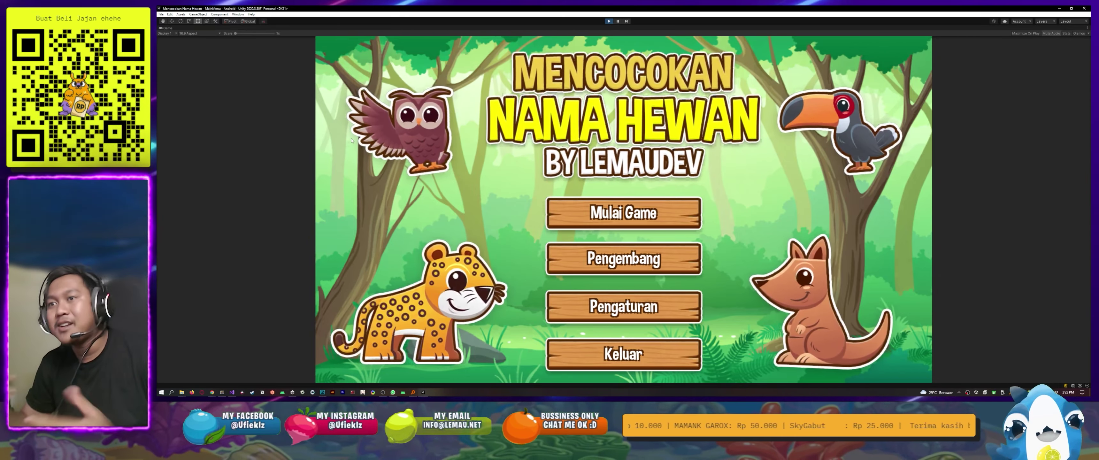
{"action": "left_click", "coordinate": [627, 264]}
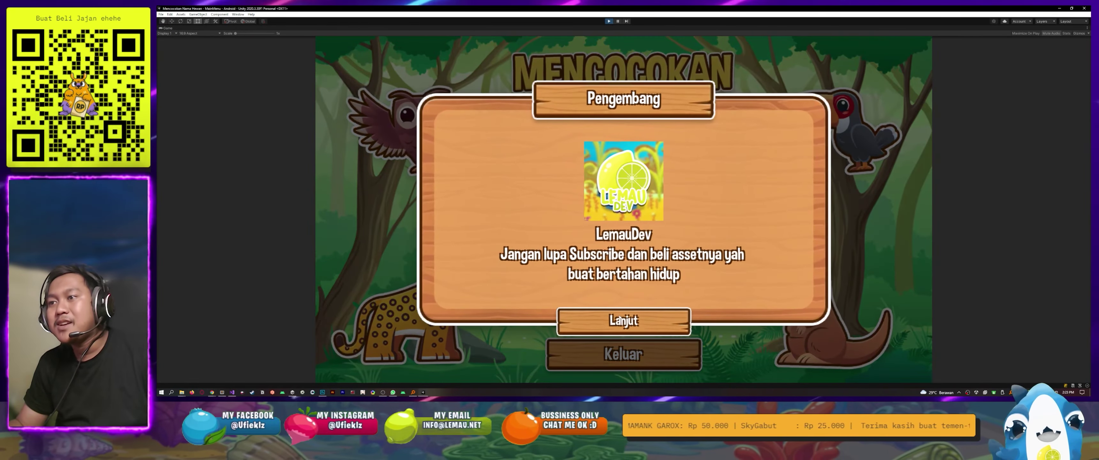
{"action": "left_click", "coordinate": [628, 321]}
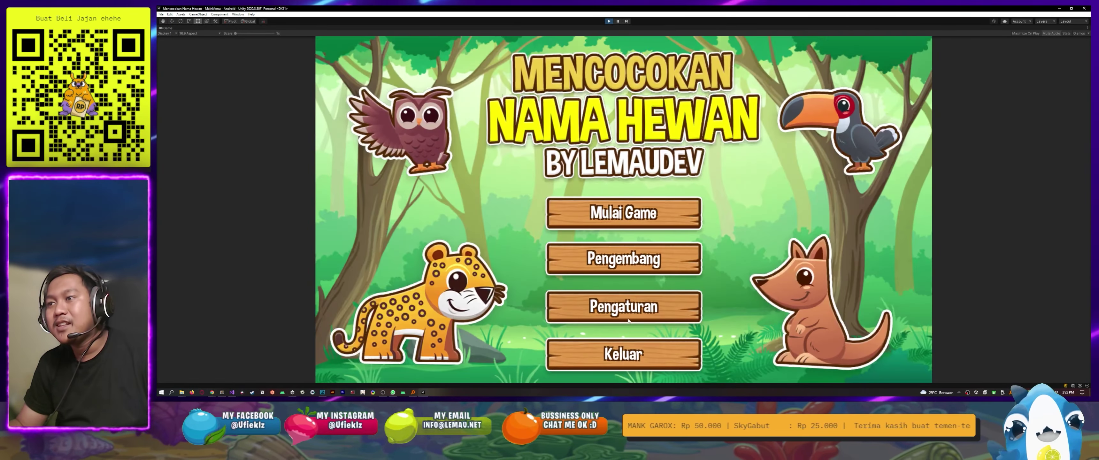
{"action": "left_click", "coordinate": [628, 321]}
{"action": "left_click", "coordinate": [582, 320]}
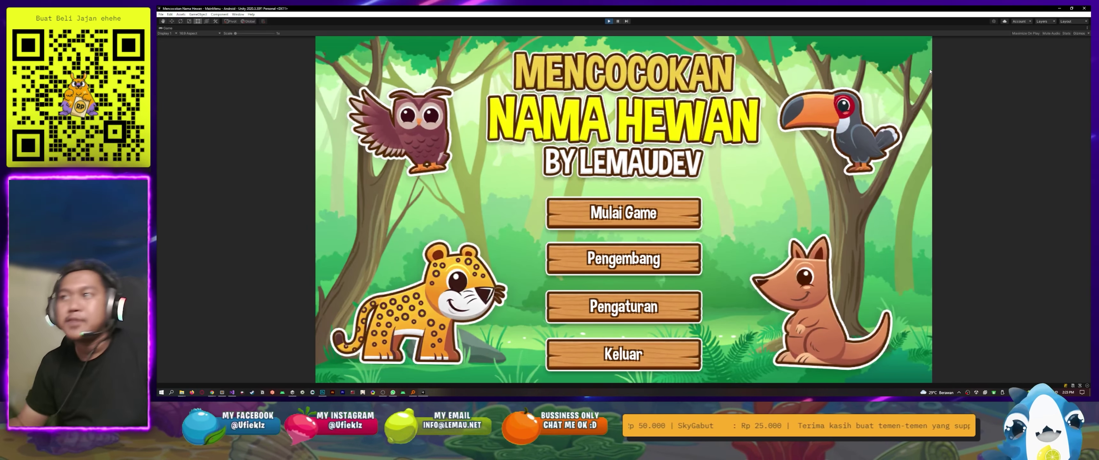
{"action": "key", "text": "ctrl+p"}
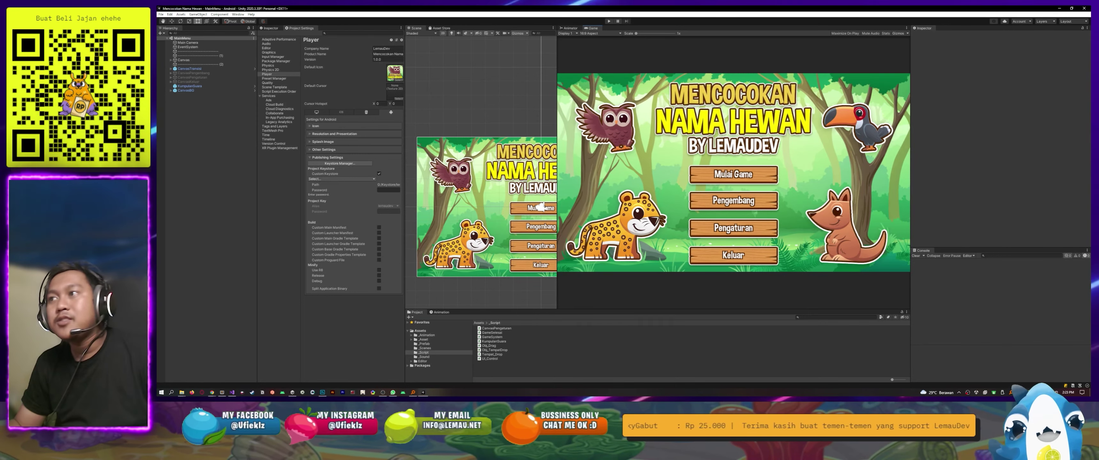
- Widen the Game view and expand KumpulanSuara's seven audio clips in the Inspector
{"action": "left_click_drag", "start_coordinate": [558, 163], "coordinate": [528, 163]}
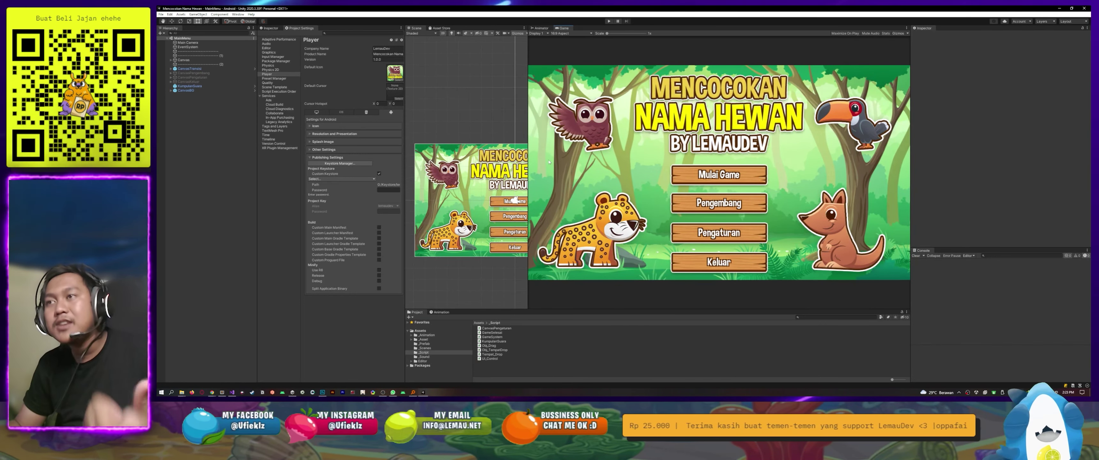
{"action": "left_click_drag", "start_coordinate": [528, 146], "coordinate": [507, 150]}
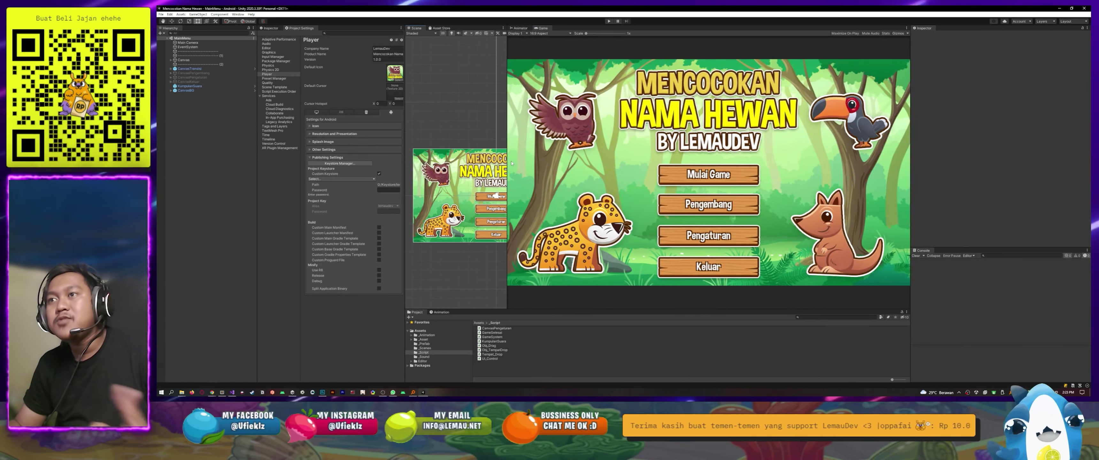
{"action": "left_click", "coordinate": [188, 87]}
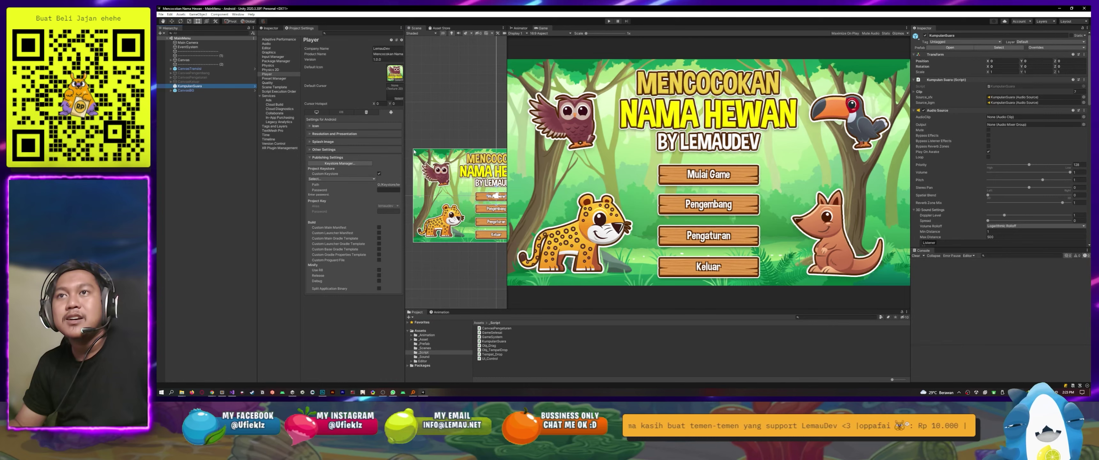
{"action": "left_click", "coordinate": [272, 29]}
{"action": "left_click", "coordinate": [263, 94]}
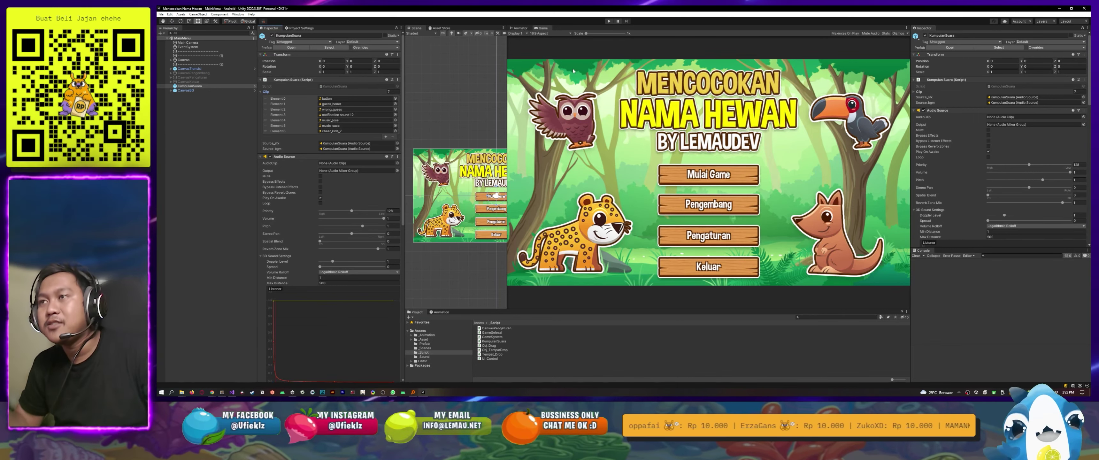
{"action": "left_click_drag", "start_coordinate": [507, 171], "coordinate": [501, 171]}
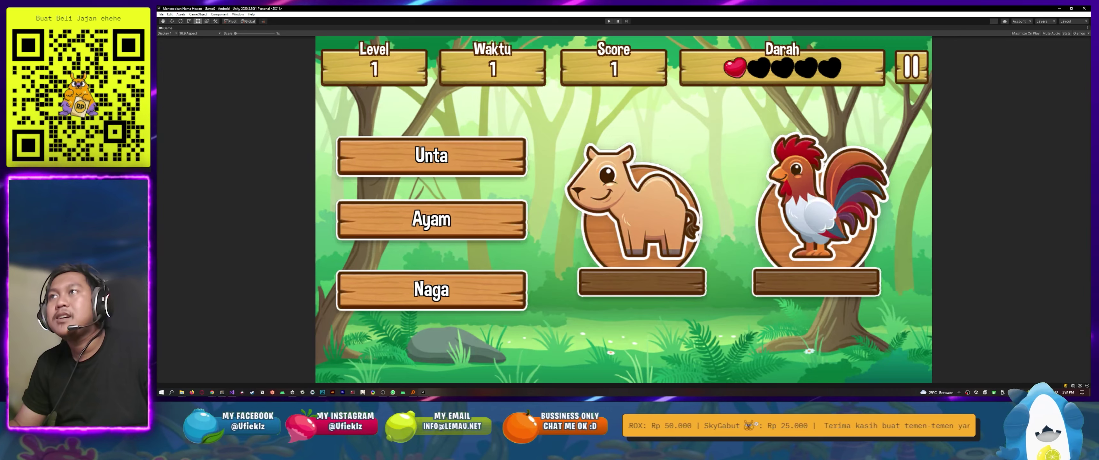
- Play the Level 1 scene, pause and resume, then match Hyena, Unta and Kuda to animals
{"action": "left_click", "coordinate": [610, 20]}
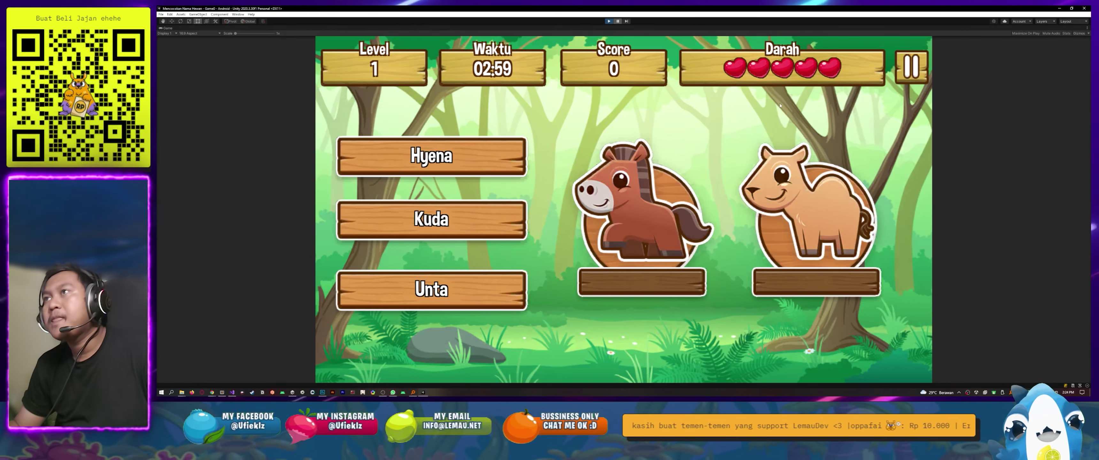
{"action": "left_click", "coordinate": [911, 67]}
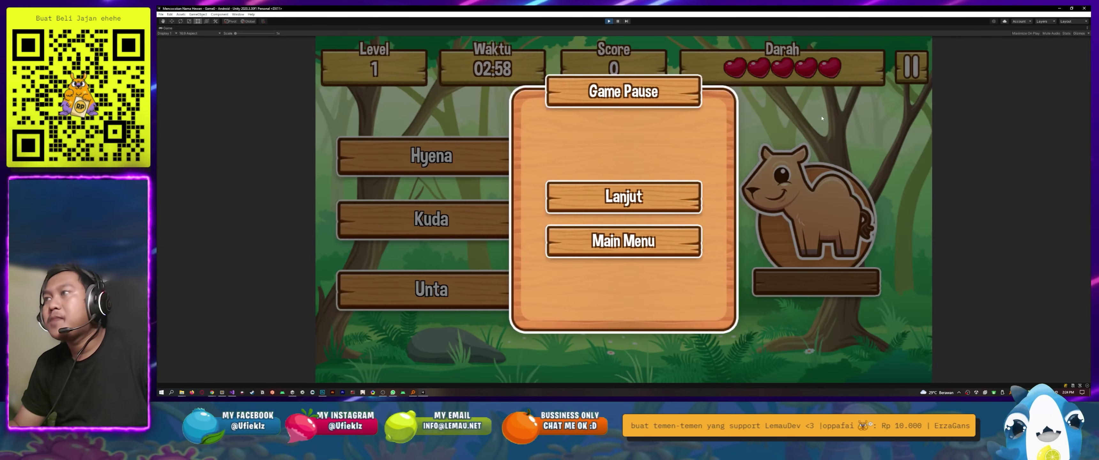
{"action": "left_click", "coordinate": [625, 201]}
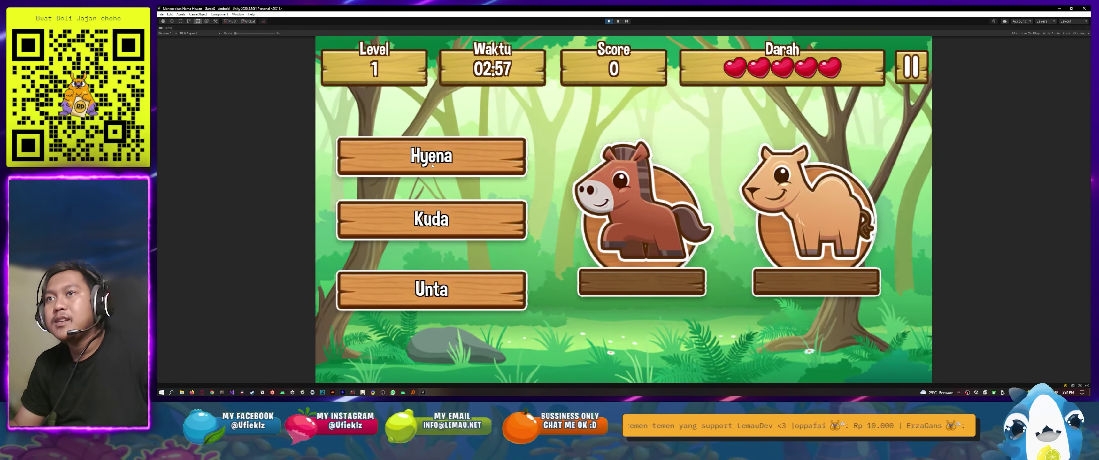
{"action": "left_click_drag", "start_coordinate": [431, 166], "coordinate": [652, 301]}
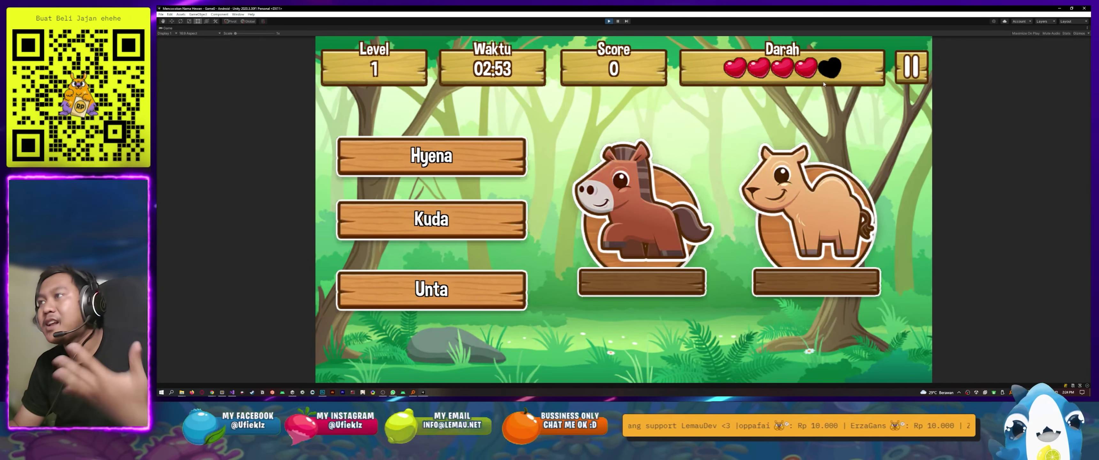
{"action": "left_click_drag", "start_coordinate": [432, 290], "coordinate": [816, 282]}
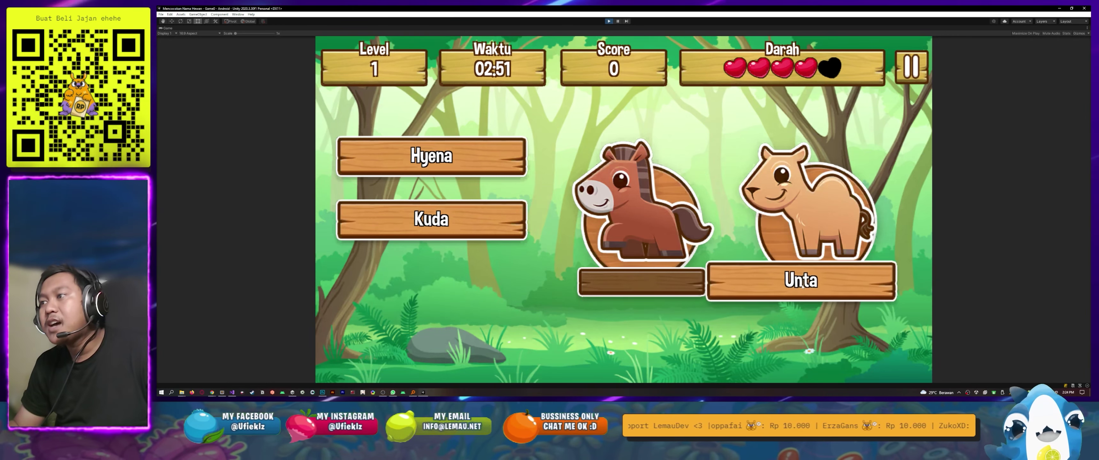
{"action": "left_click_drag", "start_coordinate": [431, 218], "coordinate": [642, 282]}
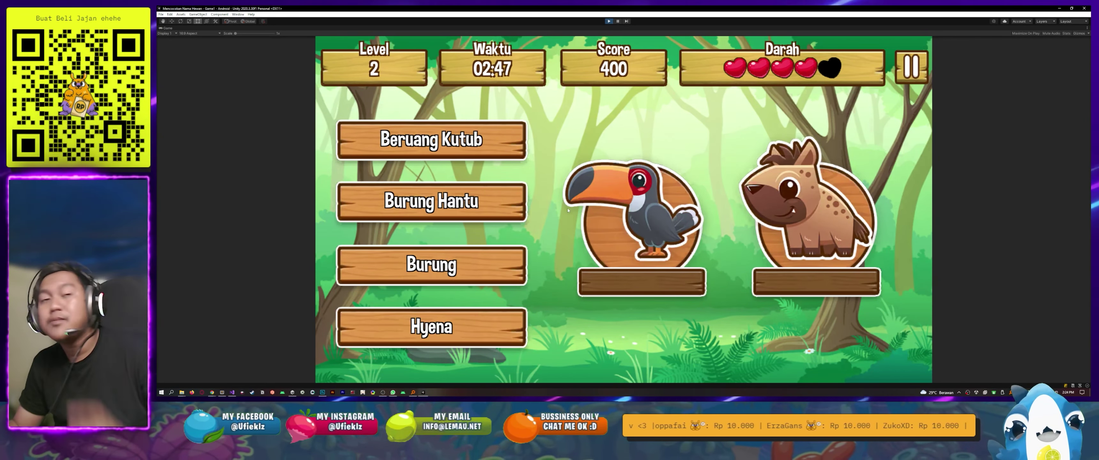
- Stop the game and untick Maximize to restore the full editor layout
{"action": "key", "text": "ctrl+p"}
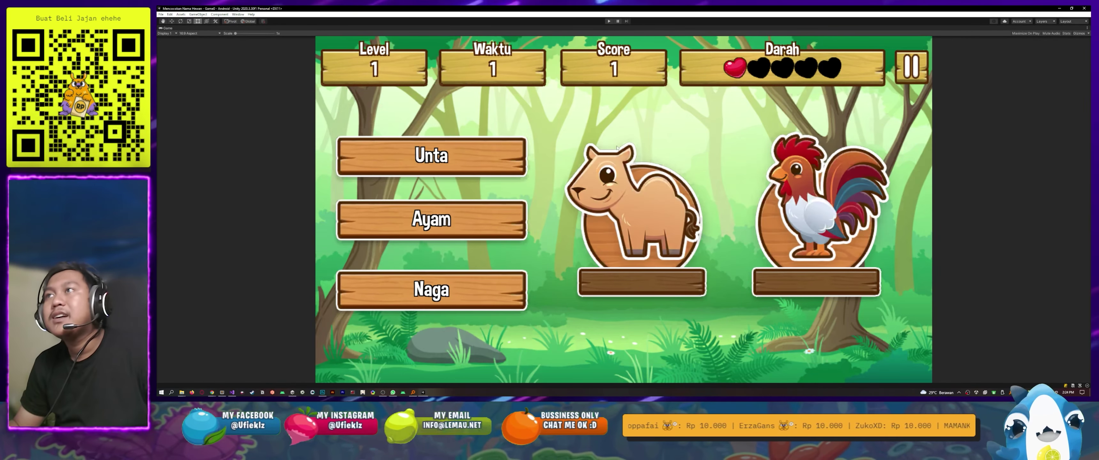
{"action": "right_click", "coordinate": [176, 29]}
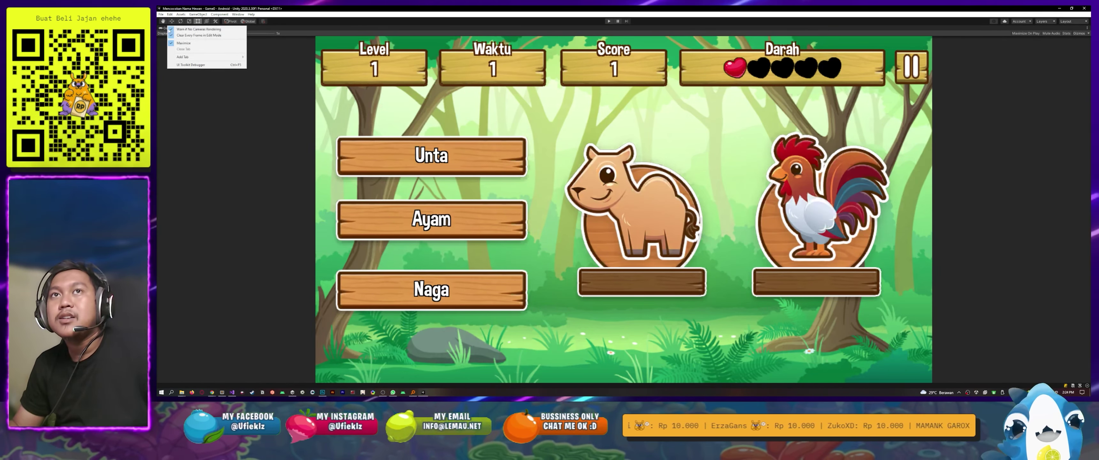
{"action": "left_click", "coordinate": [188, 44]}
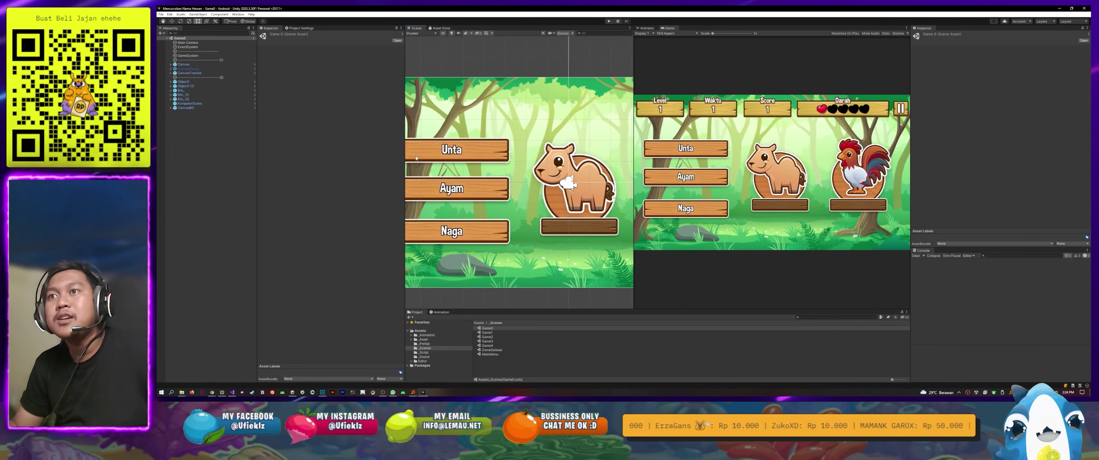
- Resize the Scene and Game panels to give the views more room
{"action": "left_click_drag", "start_coordinate": [405, 153], "coordinate": [316, 166]}
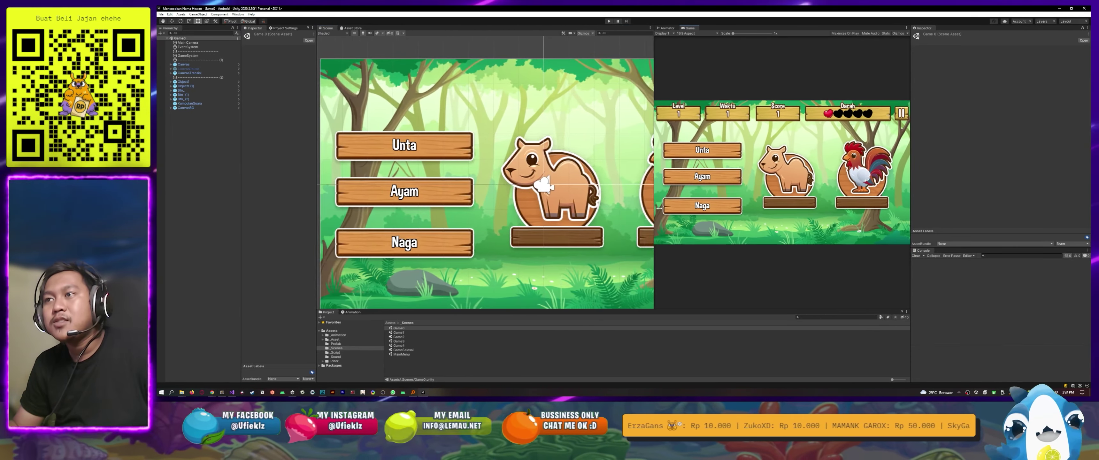
{"action": "left_click_drag", "start_coordinate": [585, 207], "coordinate": [661, 208]}
{"action": "scroll", "coordinate": [539, 220], "scroll_direction": "up", "scroll_amount": 2}
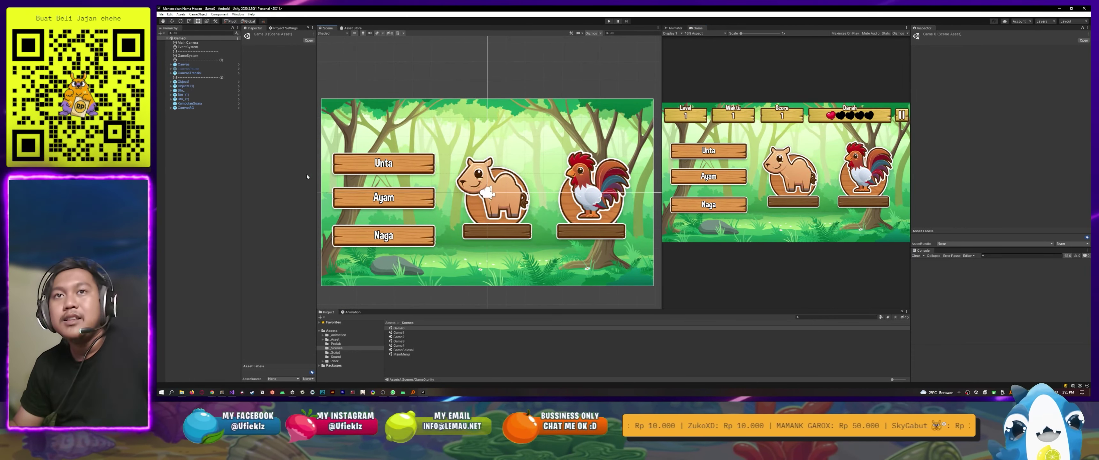
- Select GameSystem and expand its Drag_Obj, Drop_Tempat and Data Permainan lists
{"action": "left_click", "coordinate": [188, 56]}
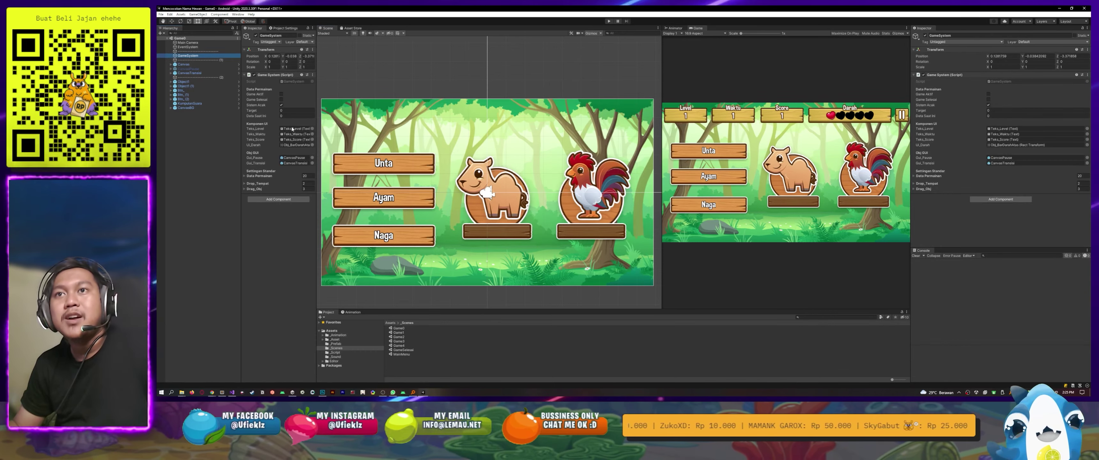
{"action": "left_click_drag", "start_coordinate": [317, 142], "coordinate": [350, 142]}
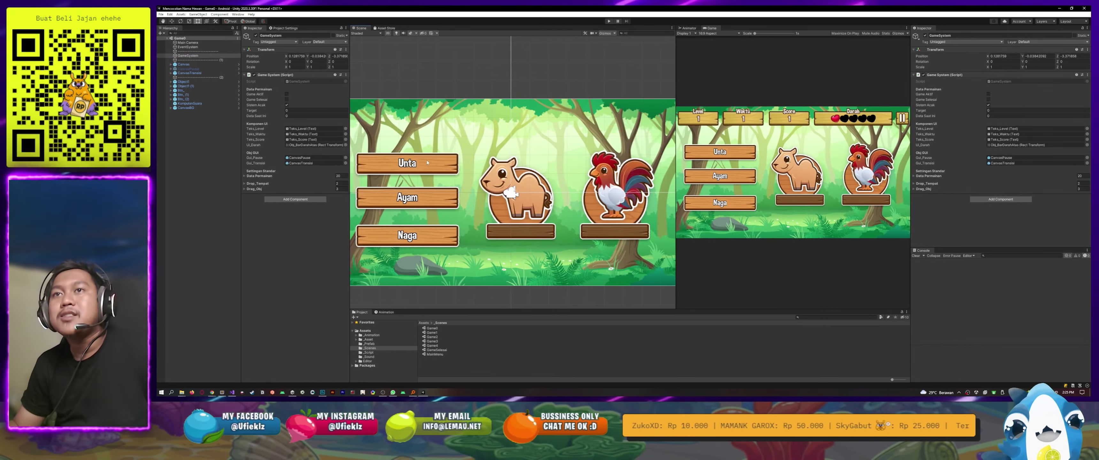
{"action": "scroll", "coordinate": [585, 143], "scroll_direction": "down", "scroll_amount": 1}
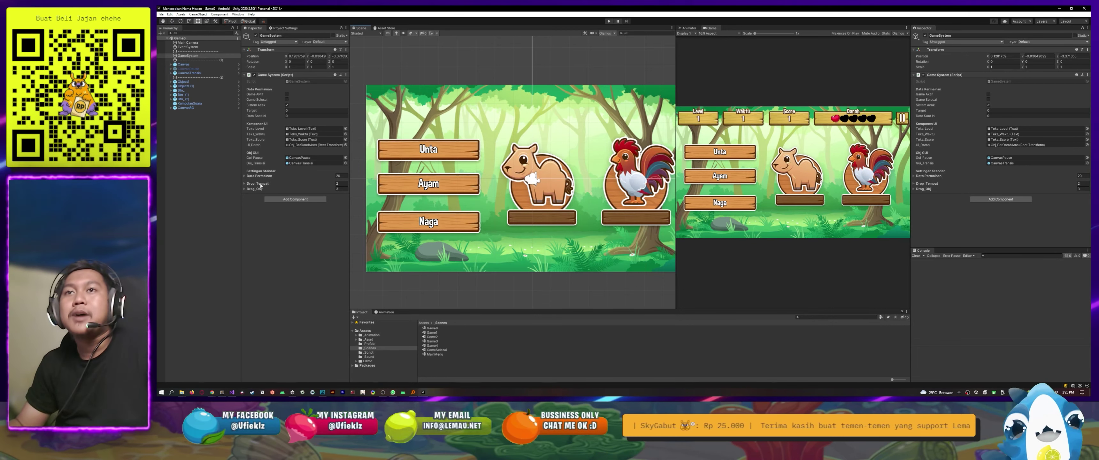
{"action": "left_click", "coordinate": [245, 189]}
{"action": "left_click", "coordinate": [246, 183]}
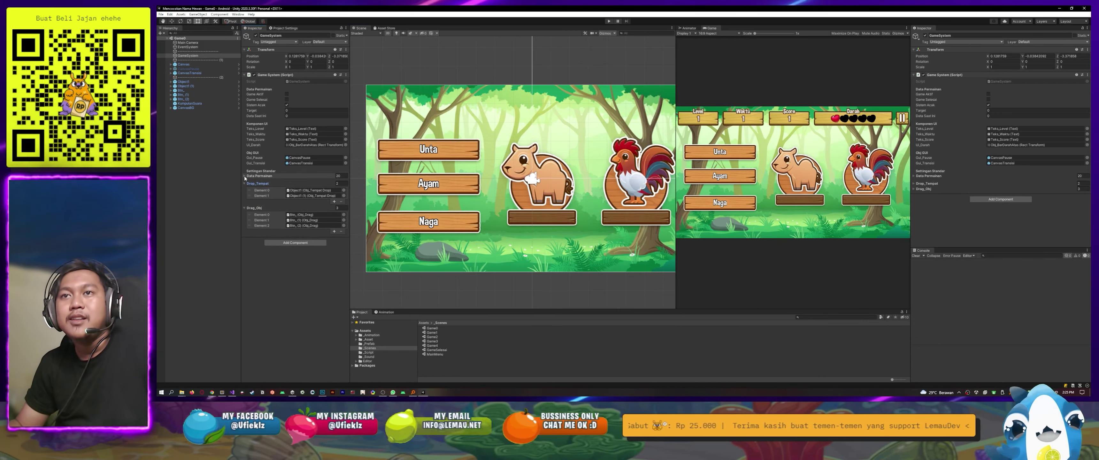
{"action": "left_click", "coordinate": [245, 176]}
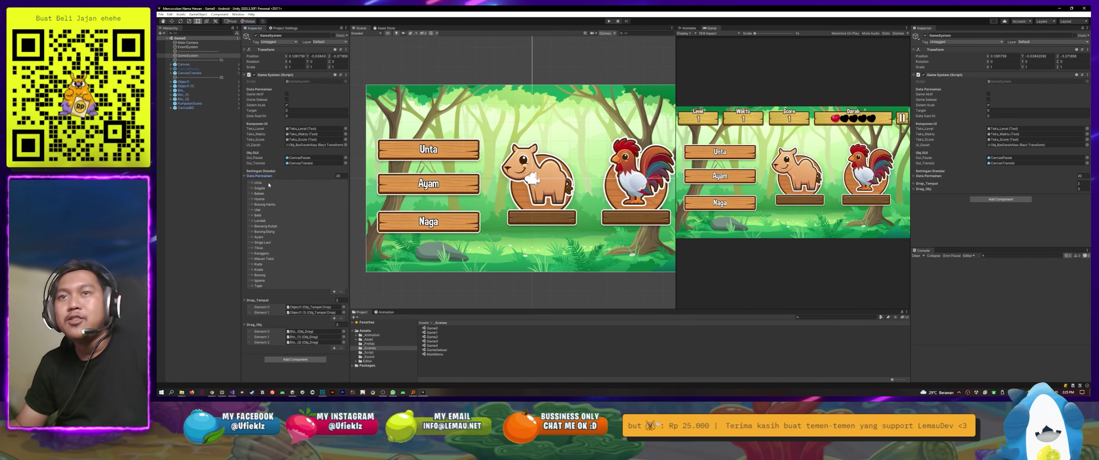
{"action": "left_click", "coordinate": [245, 177]}
- Open the GameSelesai scene, view its game-over screen larger, then switch to GameSystem.cs in Visual Studio
{"action": "double_click", "coordinate": [435, 351]}
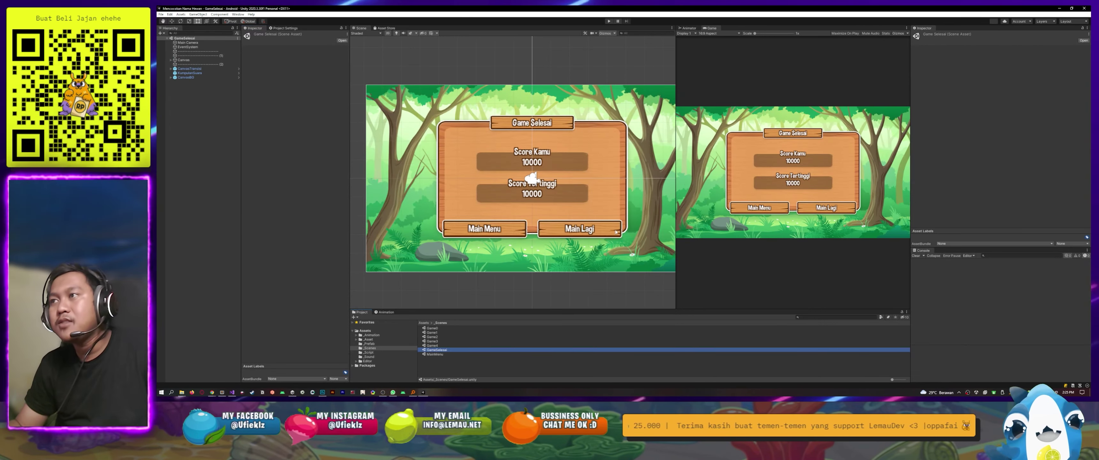
{"action": "left_click_drag", "start_coordinate": [675, 116], "coordinate": [392, 114]}
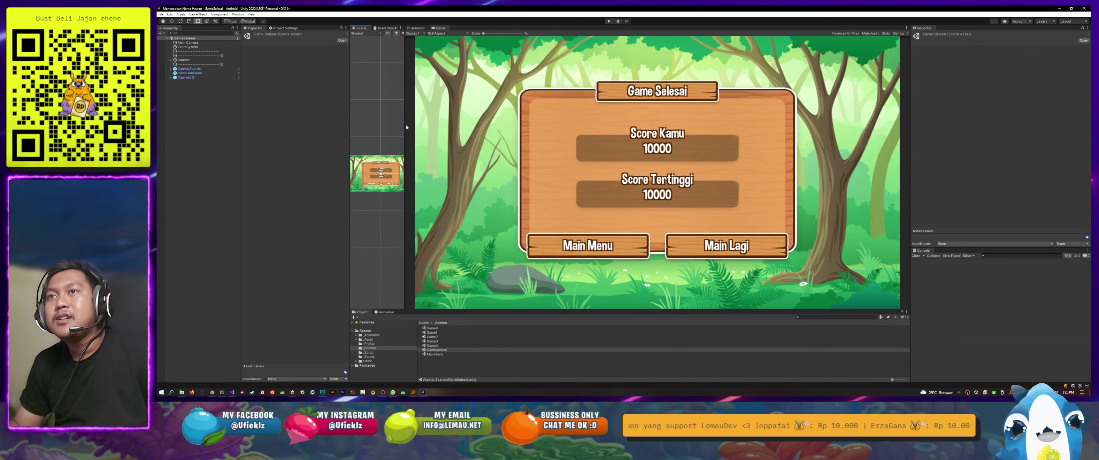
{"action": "left_click_drag", "start_coordinate": [406, 125], "coordinate": [573, 130]}
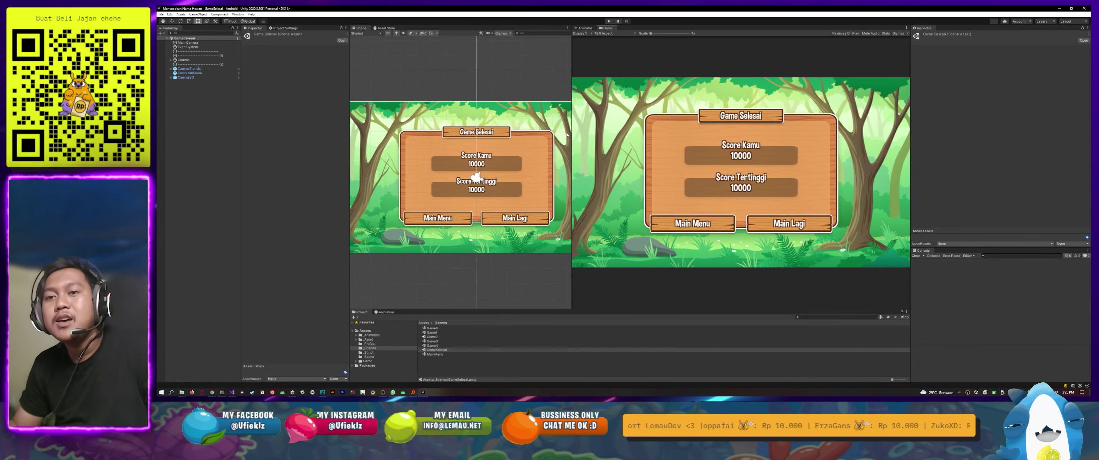
{"action": "left_click", "coordinate": [233, 393]}
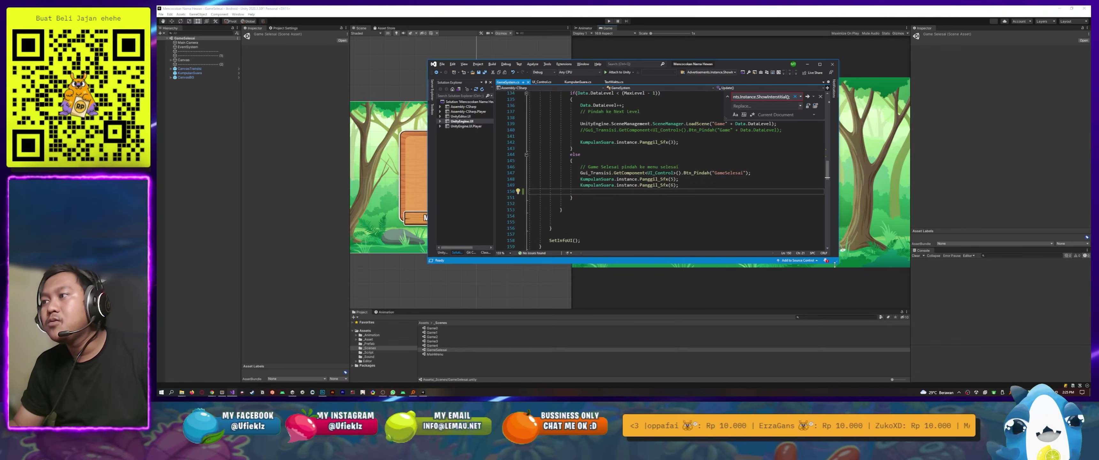
- Enlarge the code window, close the Find widget and highlight the MaxLevel declaration on line 14
{"action": "left_click_drag", "start_coordinate": [834, 265], "coordinate": [835, 322]}
{"action": "key", "text": "Down"}
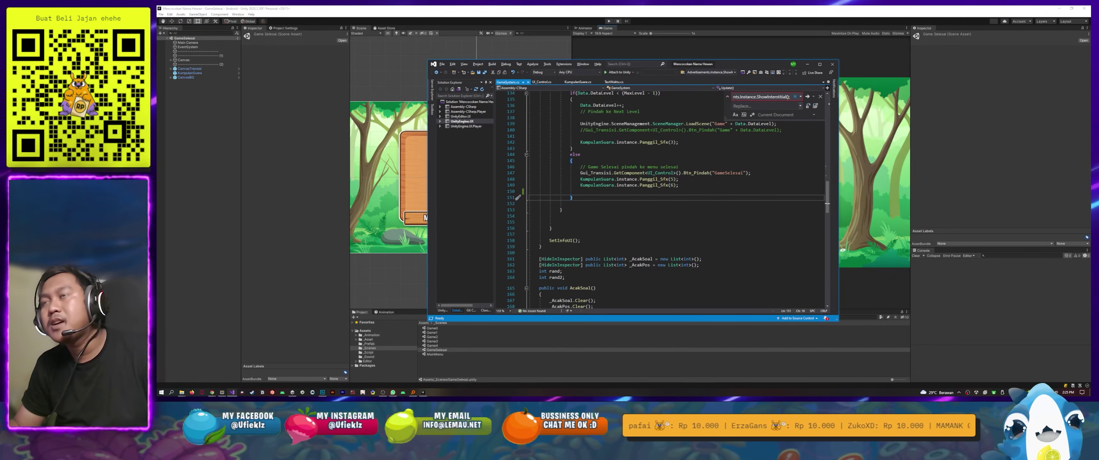
{"action": "scroll", "coordinate": [803, 172], "scroll_direction": "up", "scroll_amount": 9}
{"action": "scroll", "coordinate": [803, 172], "scroll_direction": "up", "scroll_amount": 9}
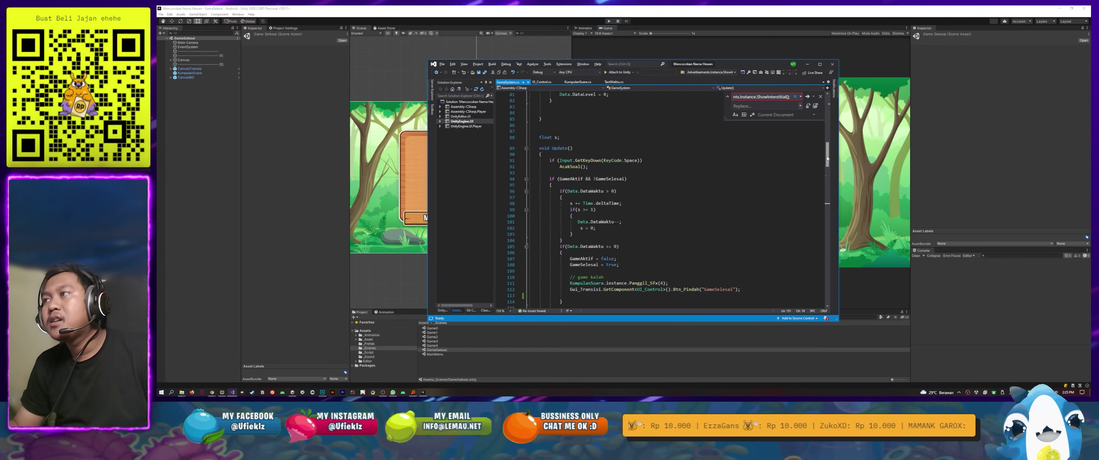
{"action": "left_click_drag", "start_coordinate": [827, 159], "coordinate": [827, 111]}
{"action": "left_click", "coordinate": [820, 98]}
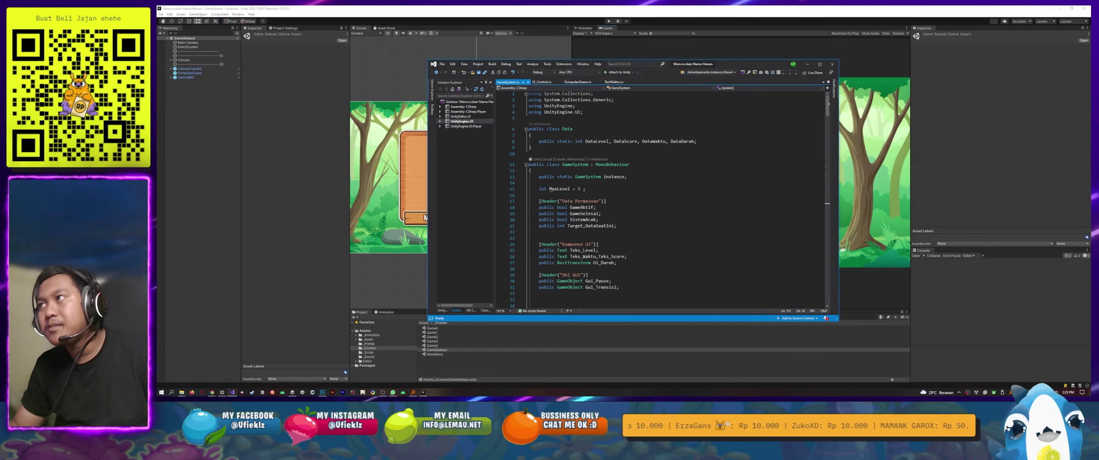
{"action": "left_click", "coordinate": [539, 182]}
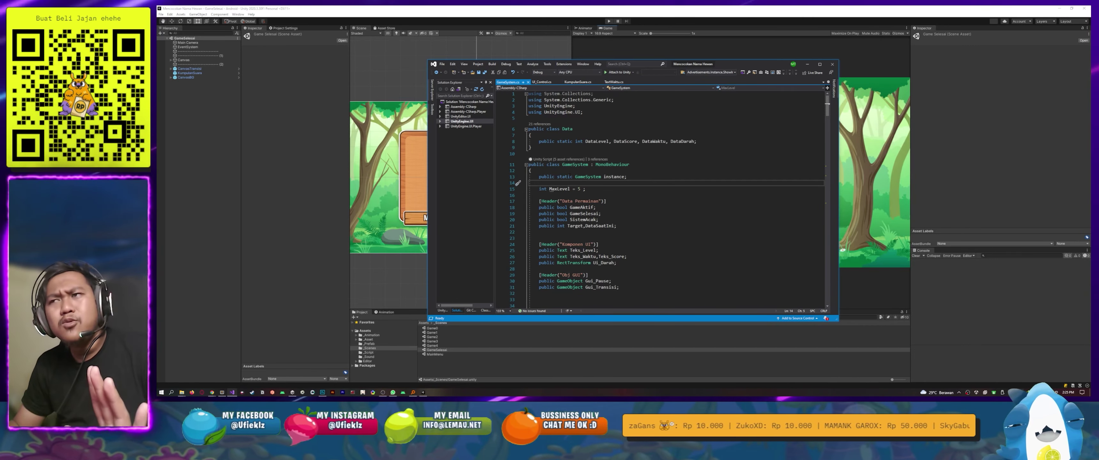
- Scroll through GameSystem.cs, view UI_Control.cs, then return to the Unity editor
{"action": "scroll", "coordinate": [616, 197], "scroll_direction": "down", "scroll_amount": 2}
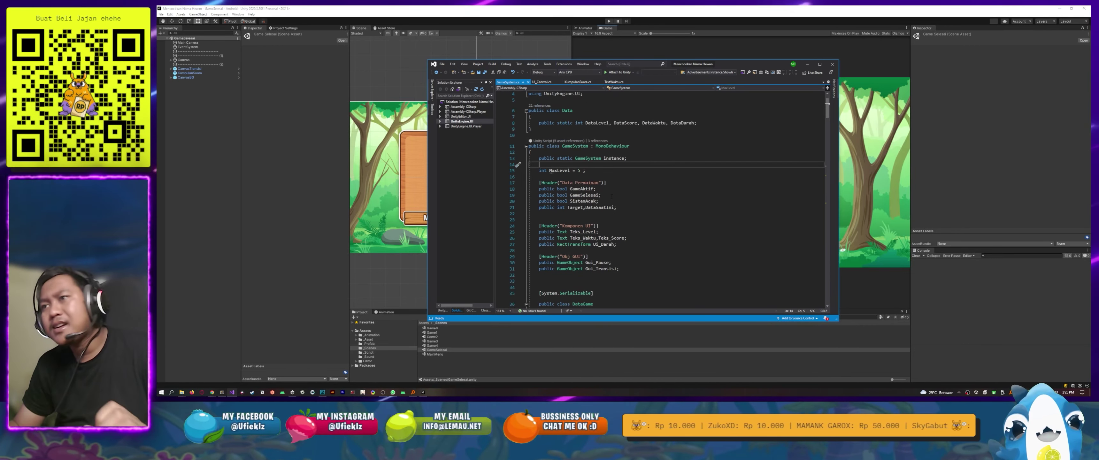
{"action": "scroll", "coordinate": [615, 197], "scroll_direction": "down", "scroll_amount": 2}
{"action": "scroll", "coordinate": [616, 197], "scroll_direction": "down", "scroll_amount": 2}
{"action": "scroll", "coordinate": [616, 197], "scroll_direction": "down", "scroll_amount": 2}
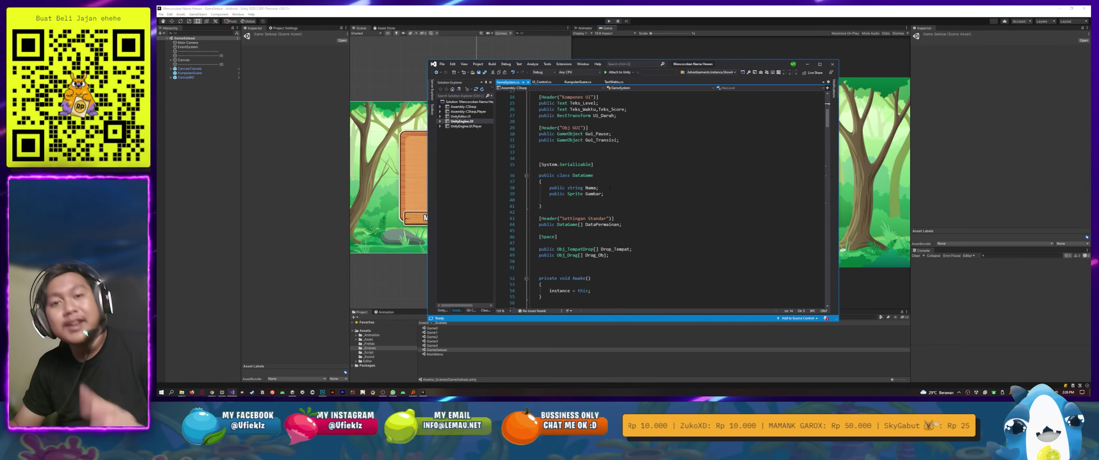
{"action": "left_click", "coordinate": [552, 84]}
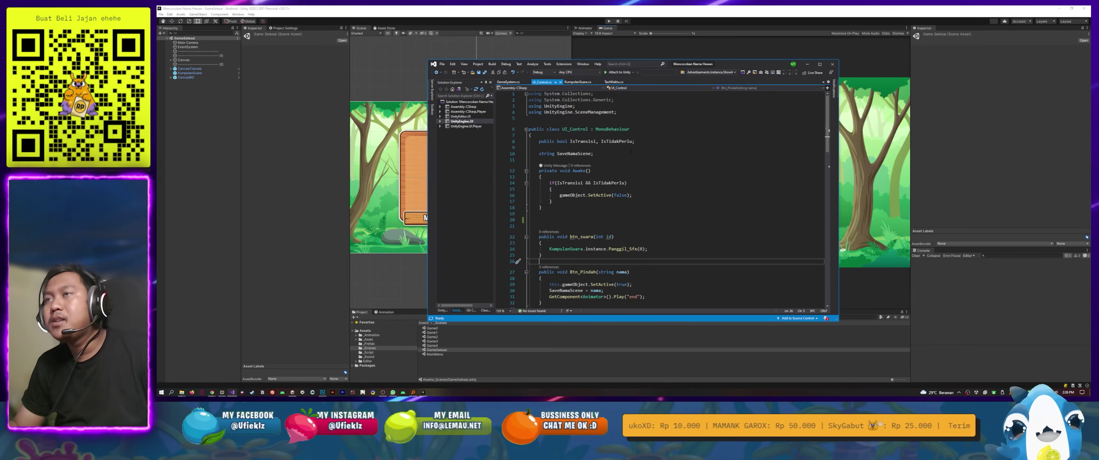
{"action": "left_click", "coordinate": [508, 82]}
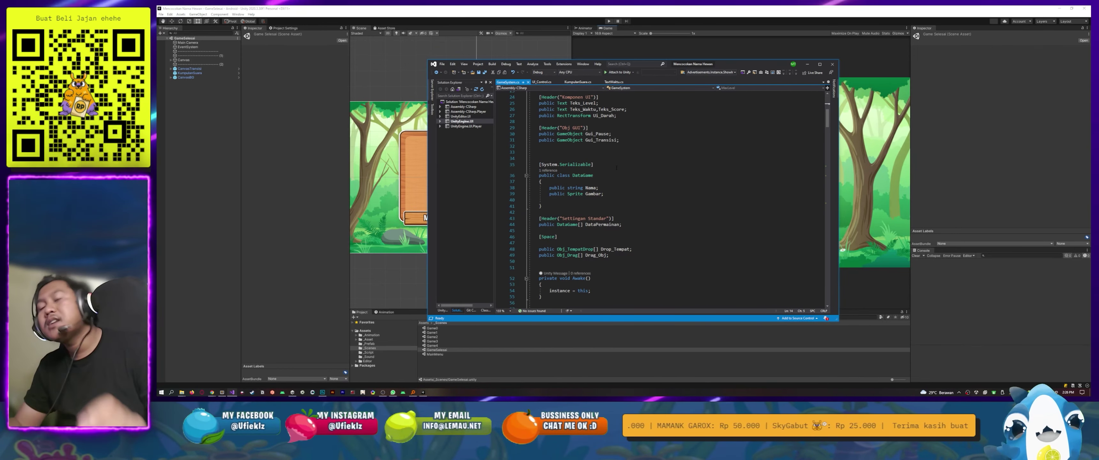
{"action": "scroll", "coordinate": [617, 167], "scroll_direction": "up", "scroll_amount": 4}
{"action": "scroll", "coordinate": [617, 168], "scroll_direction": "up", "scroll_amount": 4}
{"action": "left_click", "coordinate": [681, 45]}
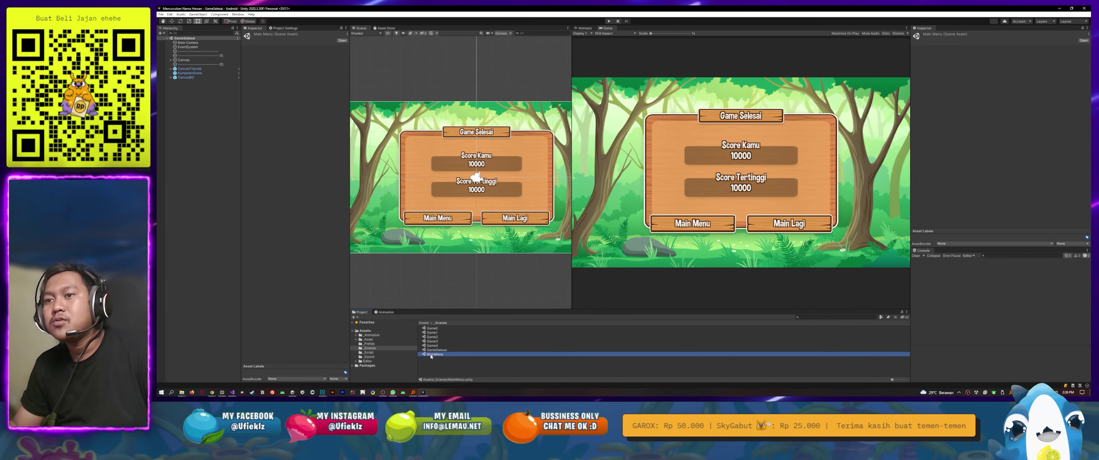
- Open the MainMenu scene and maximize the Game view to show its four menu buttons
{"action": "key", "text": "Down"}
{"action": "key", "text": "Return"}
{"action": "key", "text": "shift+space"}
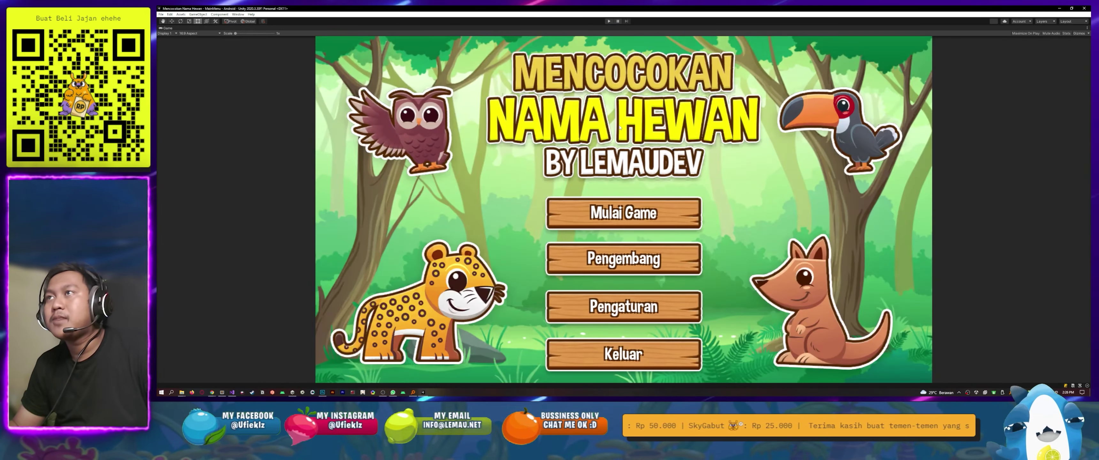